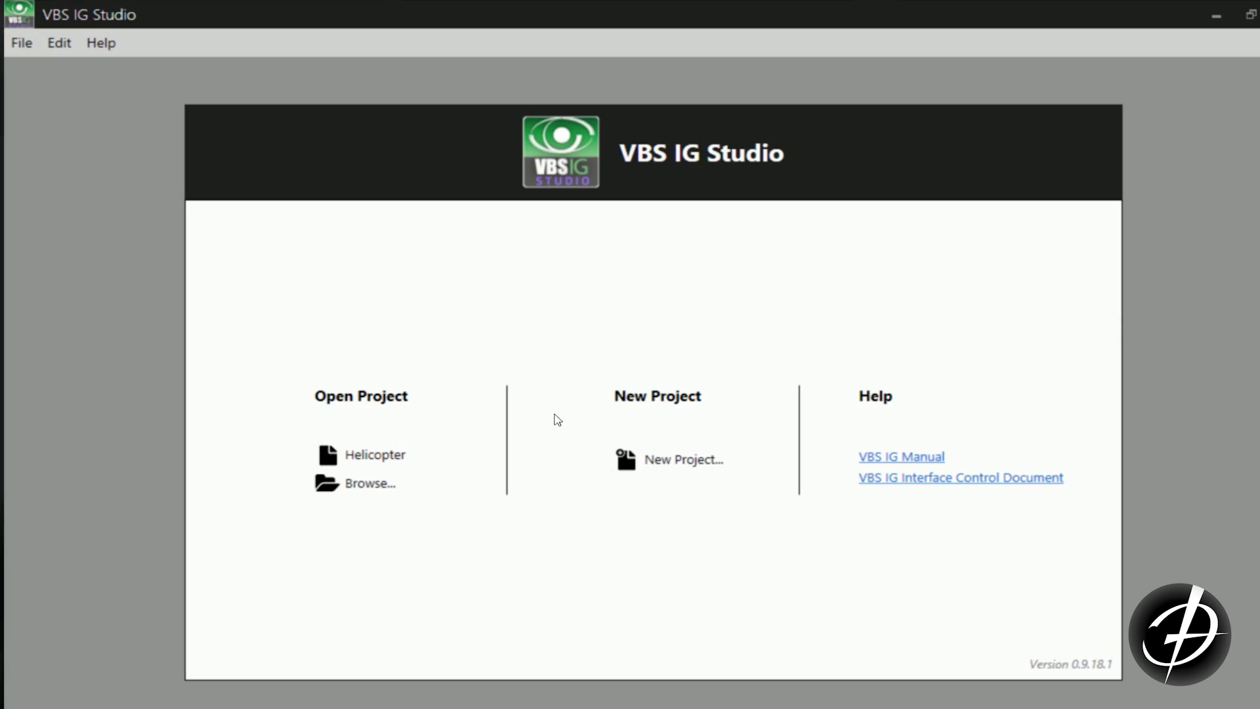
# Open the Helicopter project and add the IG_2_3 folder as its active build
pyautogui.click(373, 455)
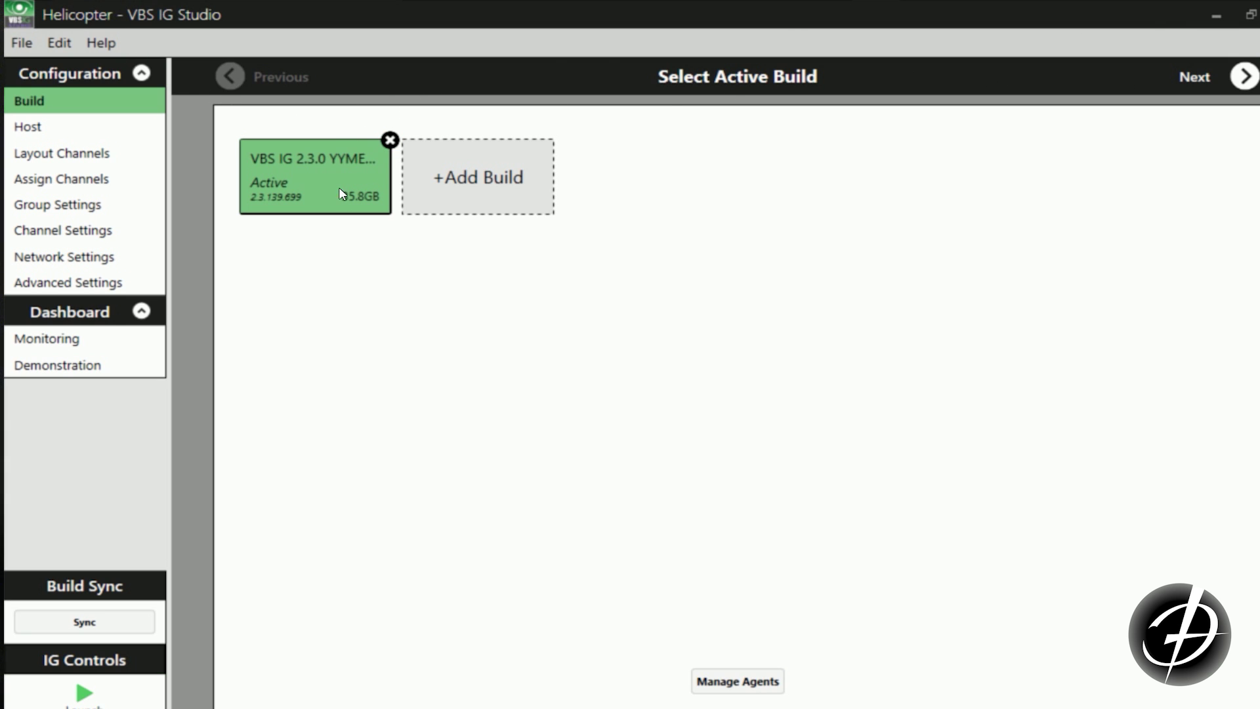
pyautogui.click(438, 196)
pyautogui.click(515, 408)
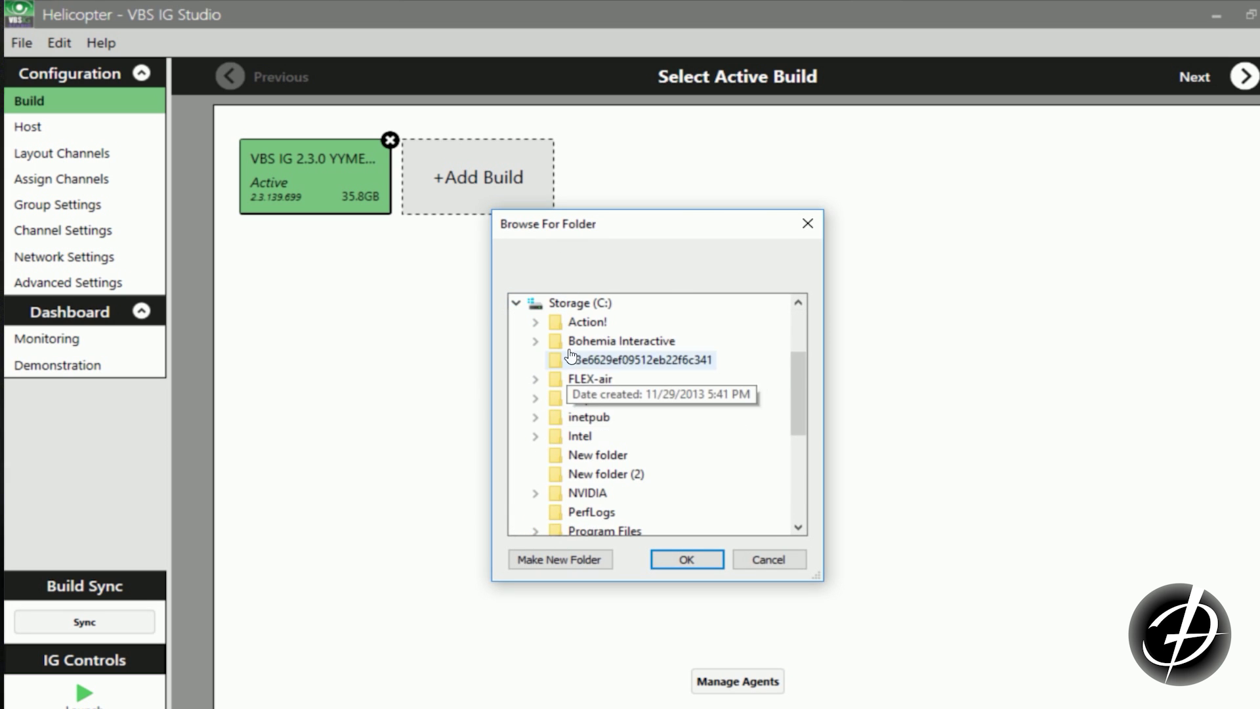
pyautogui.click(535, 349)
pyautogui.click(535, 303)
pyautogui.scroll(-5, 535, 414)
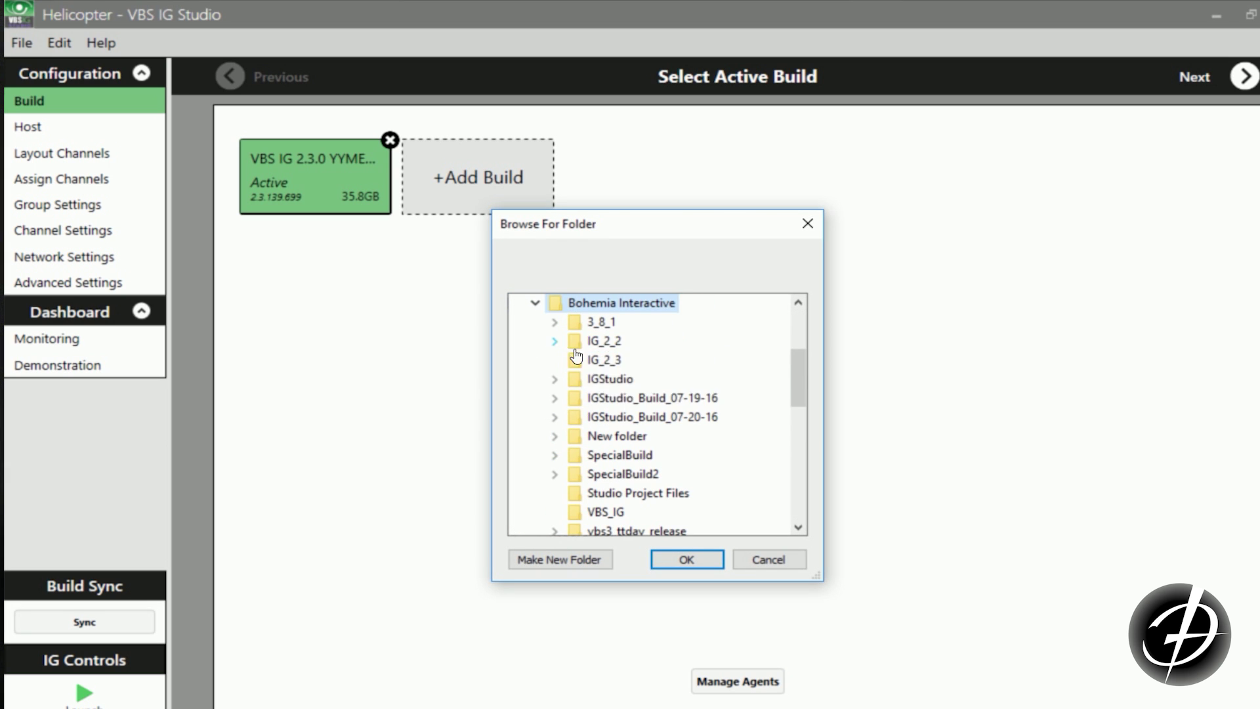
pyautogui.click(603, 360)
pyautogui.click(687, 560)
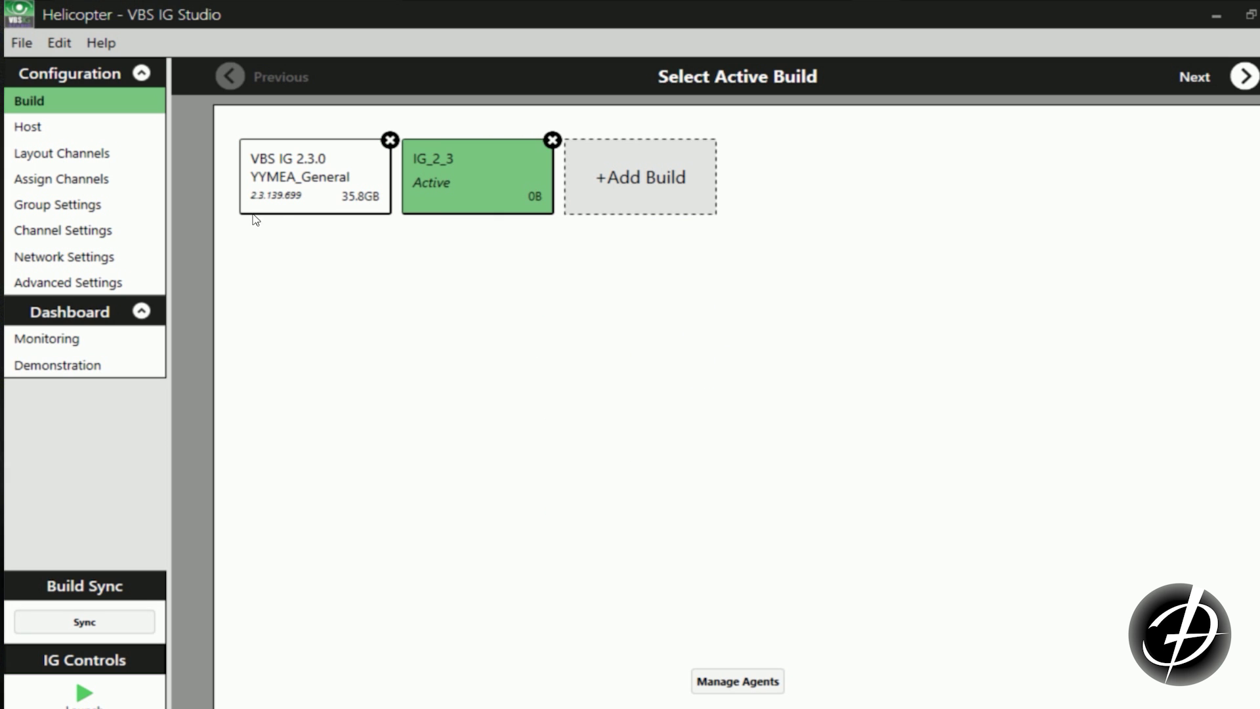
pyautogui.click(99, 134)
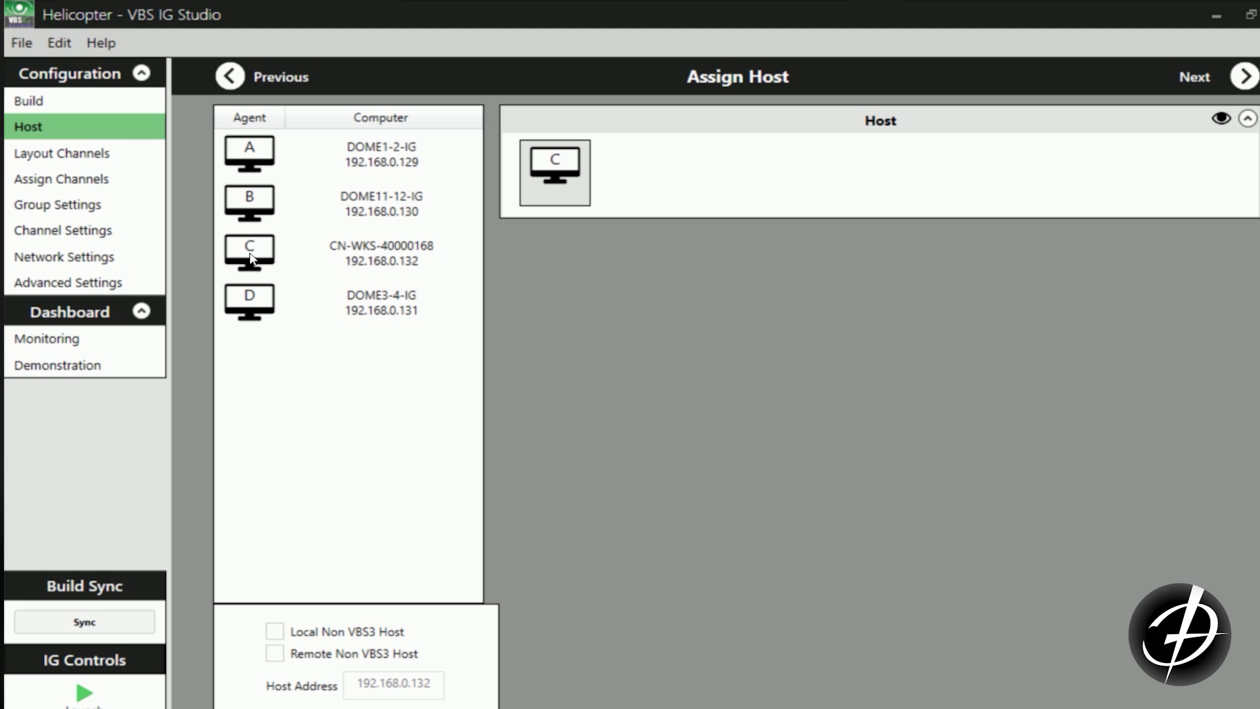
# Make agent C the host and show its red Host identification screen
pyautogui.moveTo(250, 256); pyautogui.dragTo(547, 176)
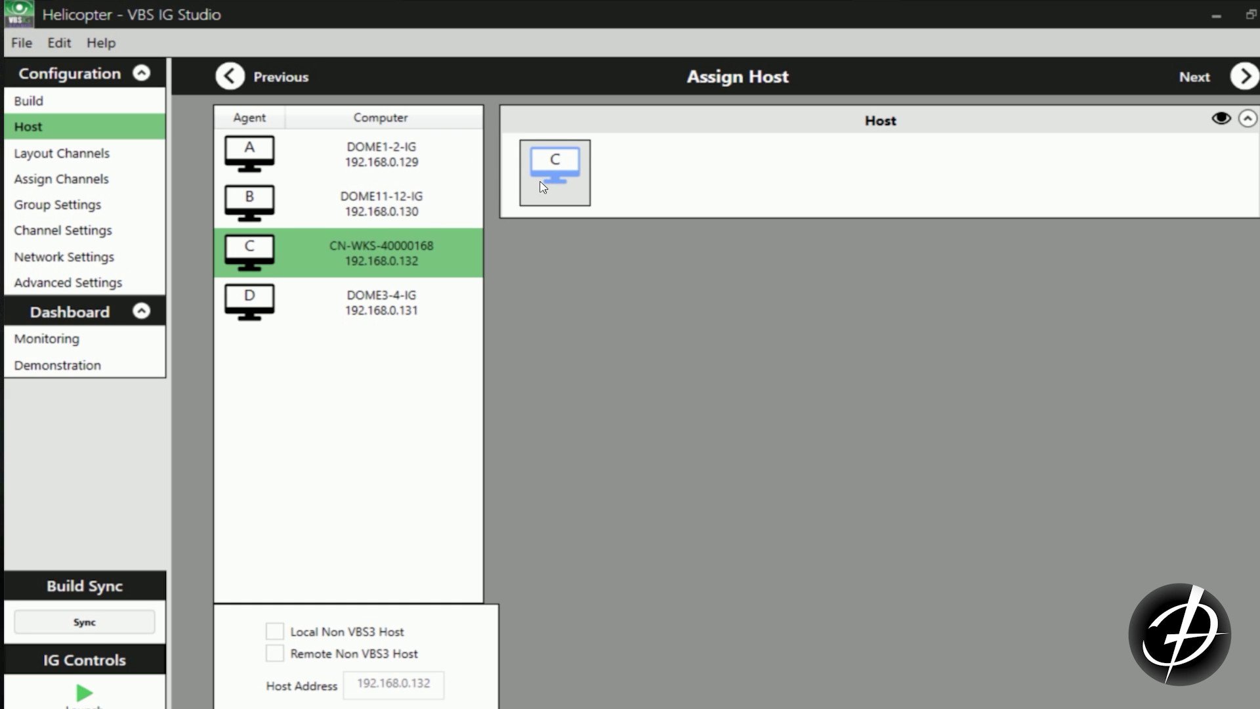
pyautogui.click(1222, 120)
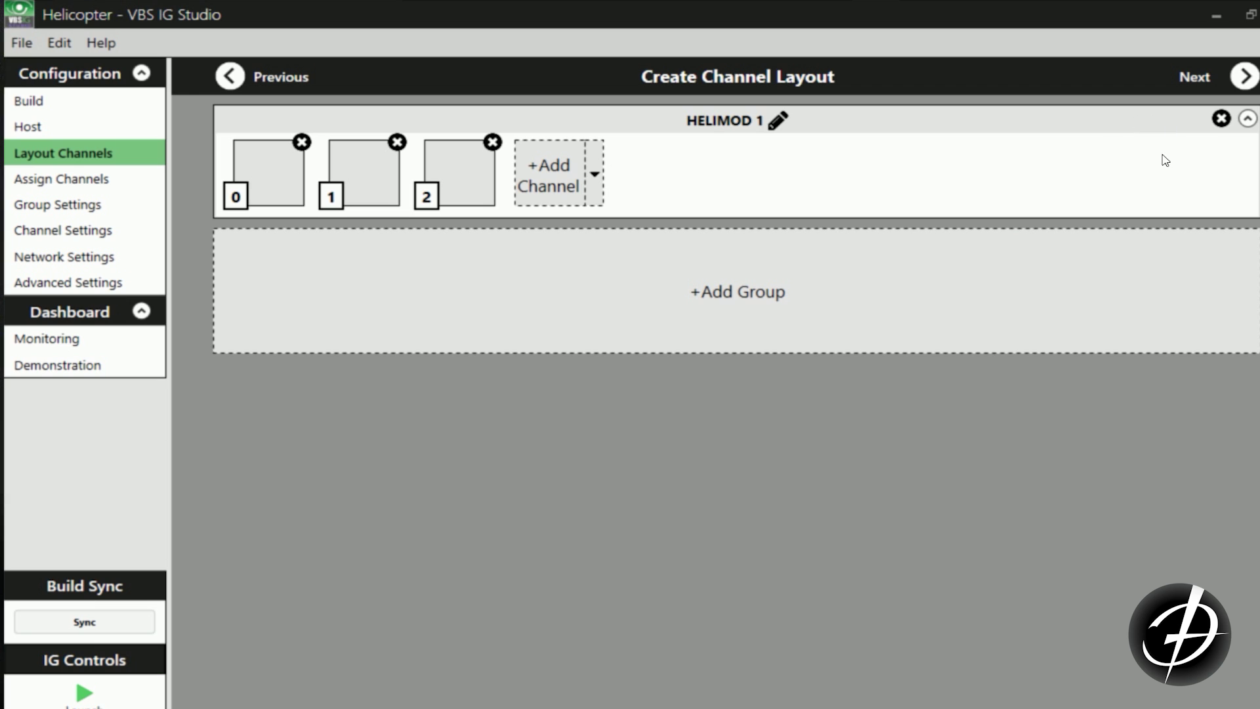
# Assign agents A, B and D to HELIMOD 1 channels 0, 1 and 2 and show channel numbers
pyautogui.click(1187, 77)
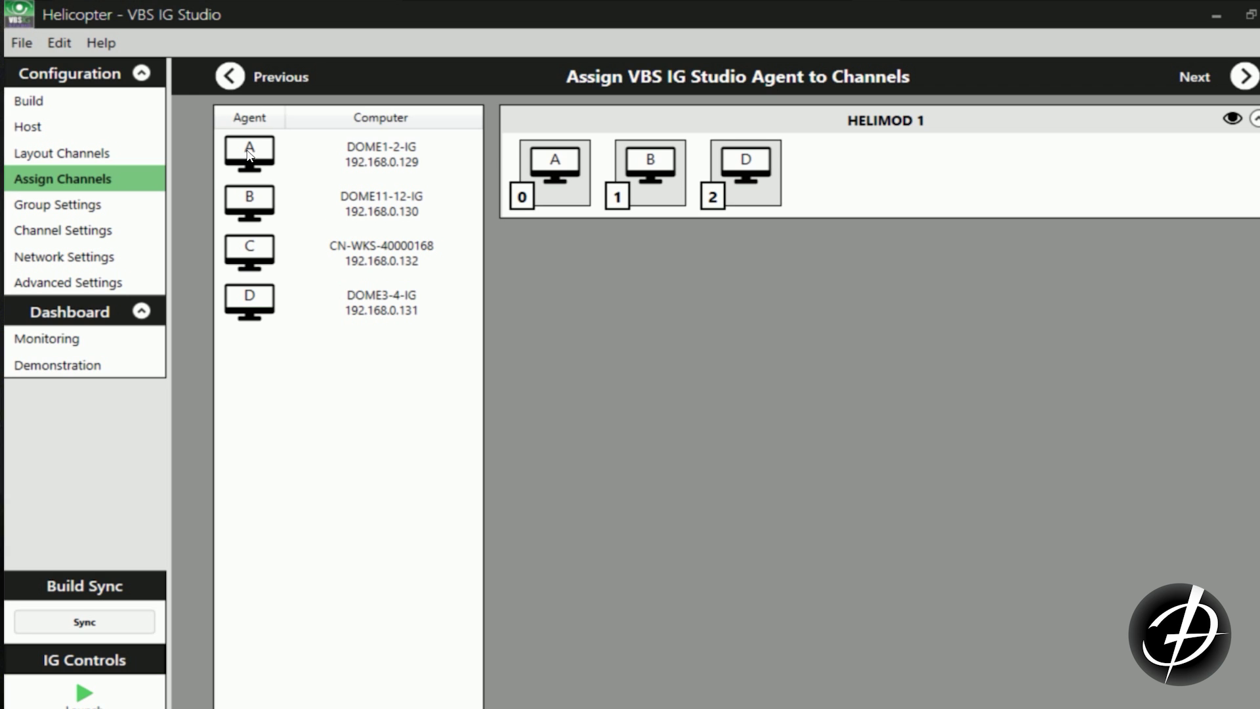
pyautogui.moveTo(249, 153); pyautogui.dragTo(564, 164)
pyautogui.moveTo(255, 213); pyautogui.dragTo(653, 168)
pyautogui.moveTo(334, 246); pyautogui.dragTo(745, 171)
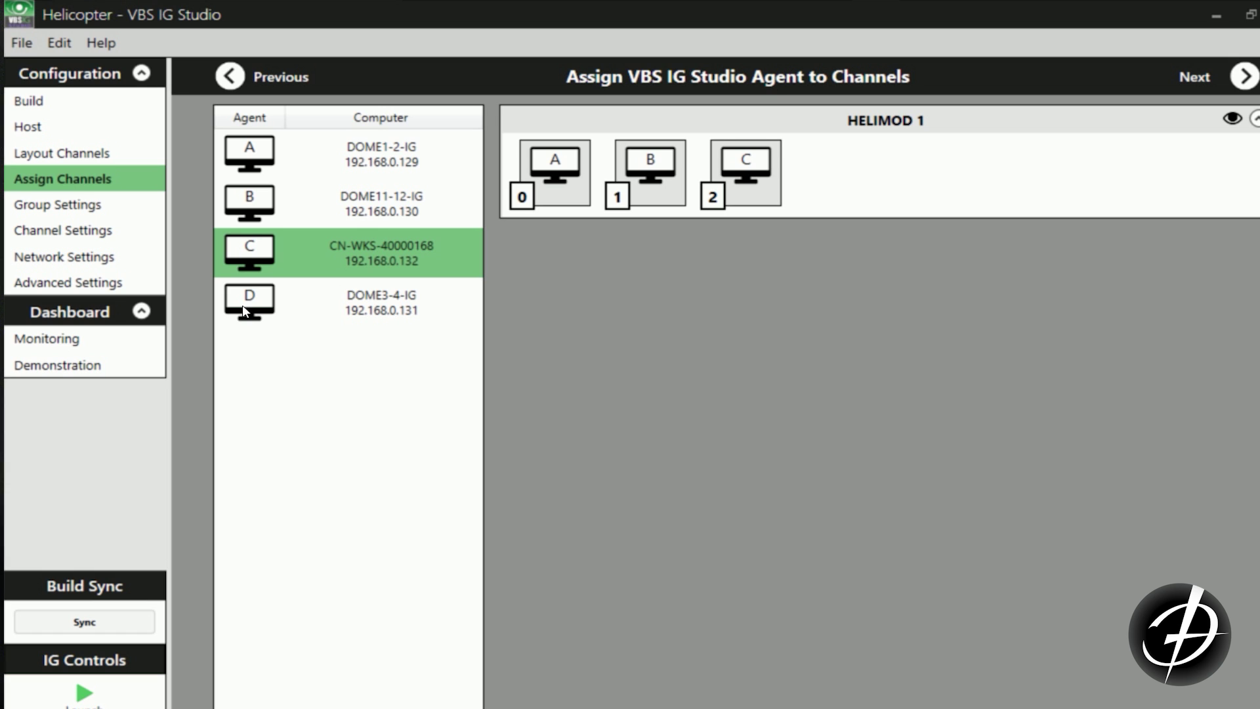
pyautogui.moveTo(242, 308); pyautogui.dragTo(746, 185)
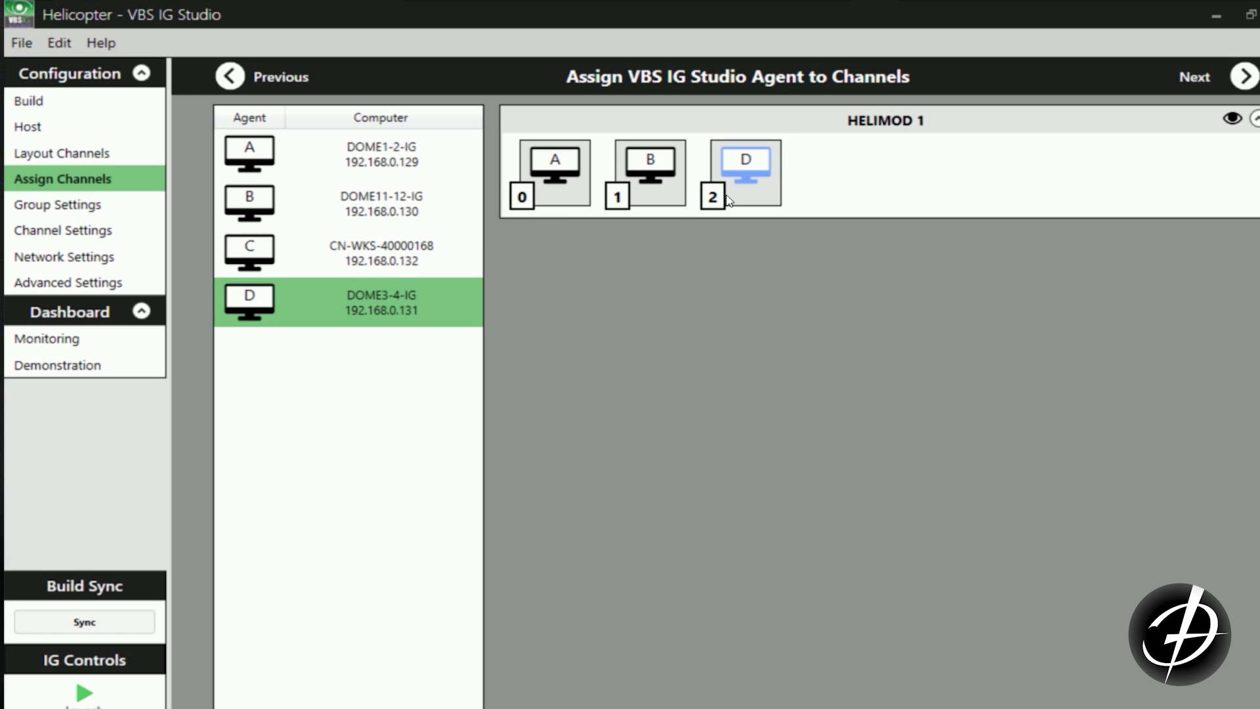
pyautogui.click(1233, 121)
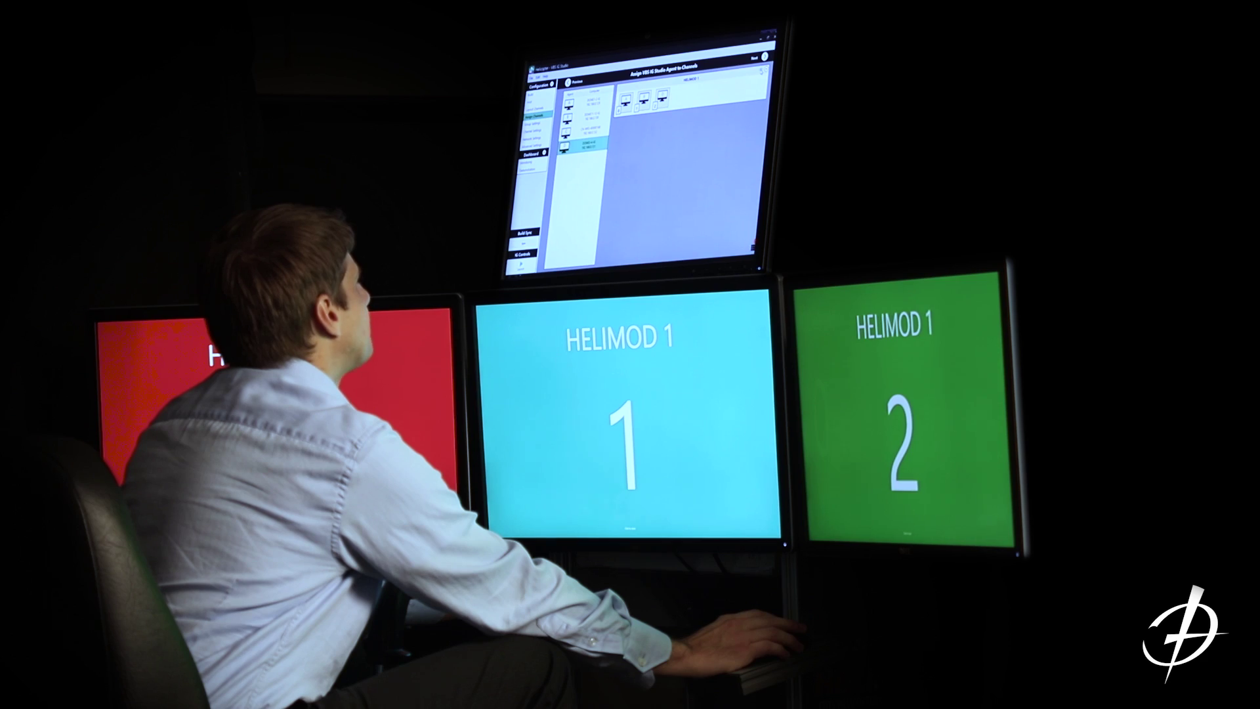
pyautogui.click(1194, 77)
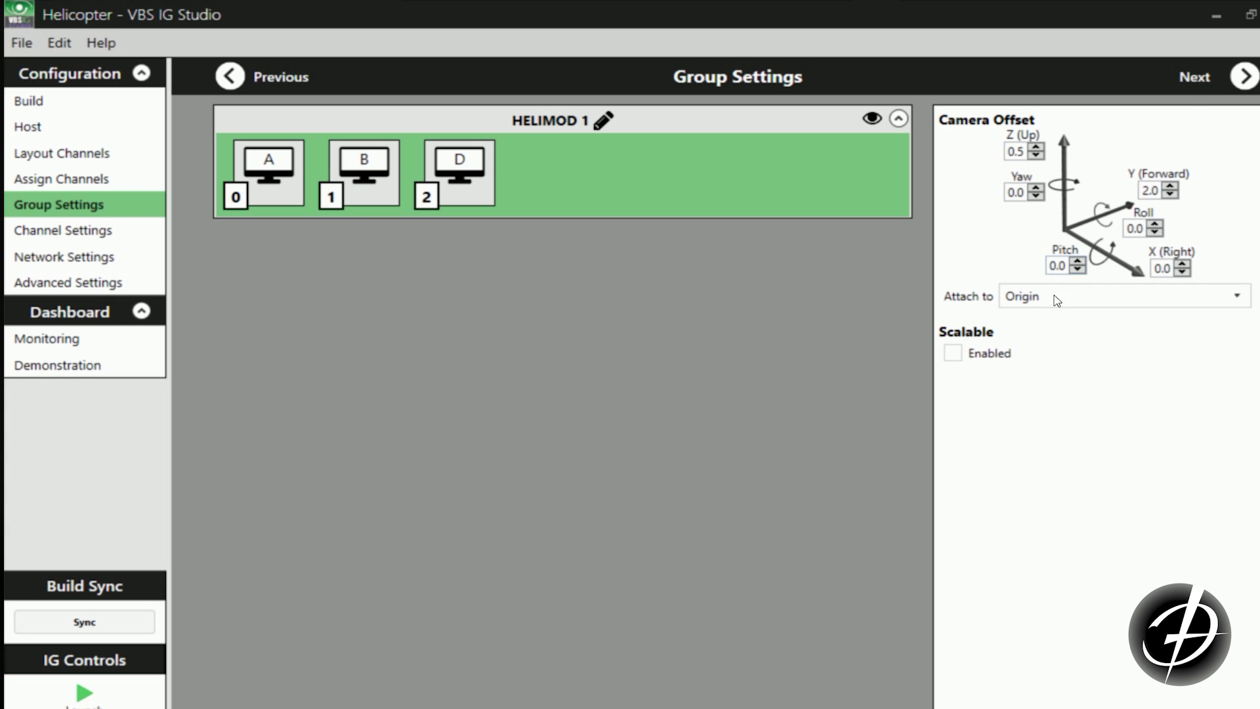
# Keep the HELIMOD 1 camera attached to Origin in Group Settings
pyautogui.click(1086, 303)
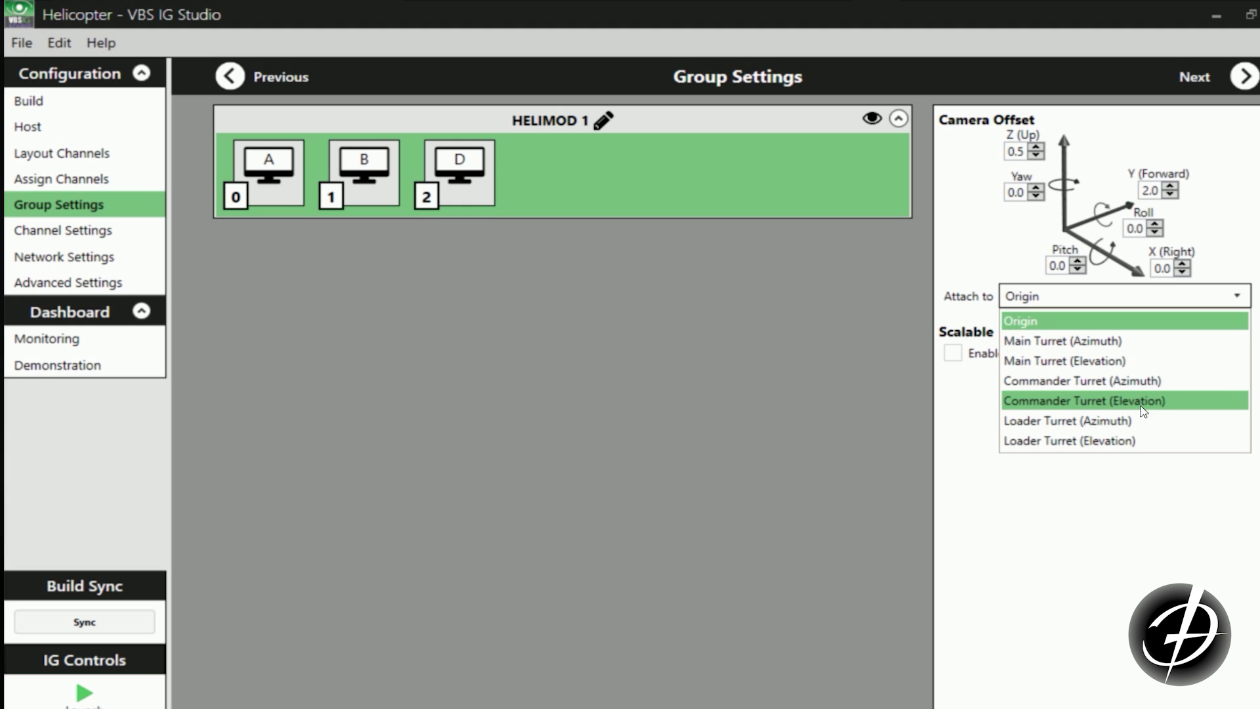
pyautogui.click(1020, 321)
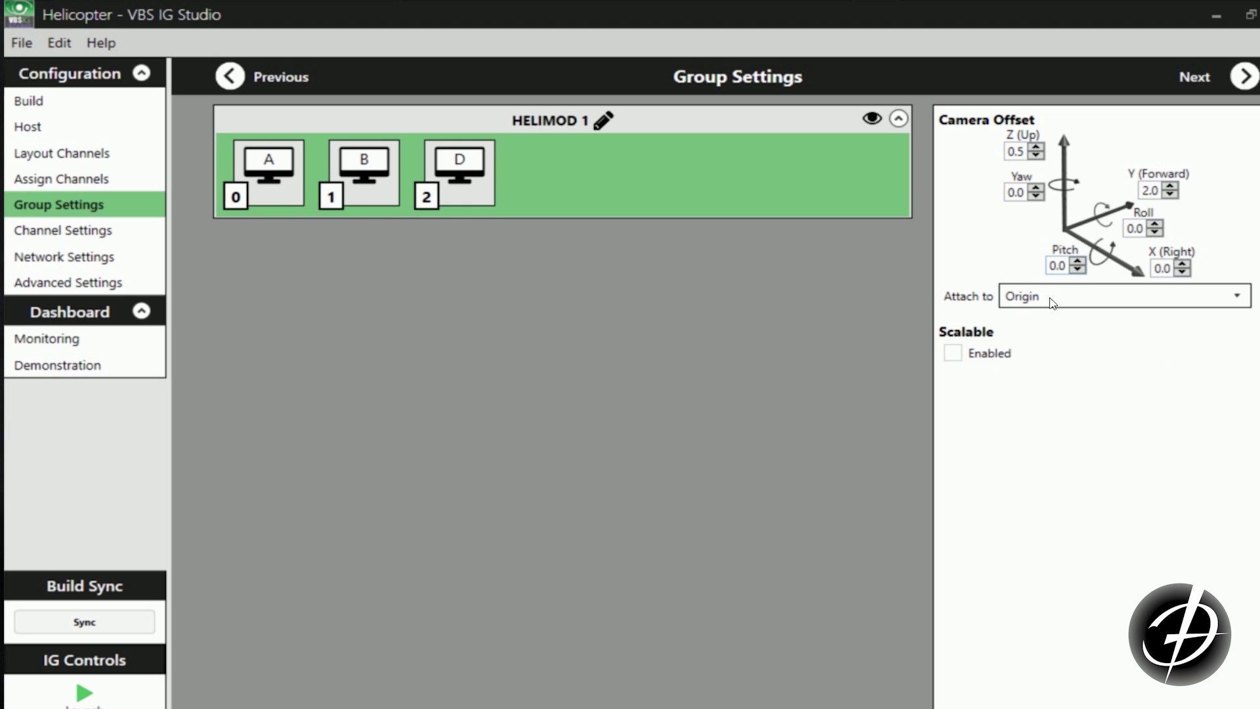
pyautogui.click(1196, 74)
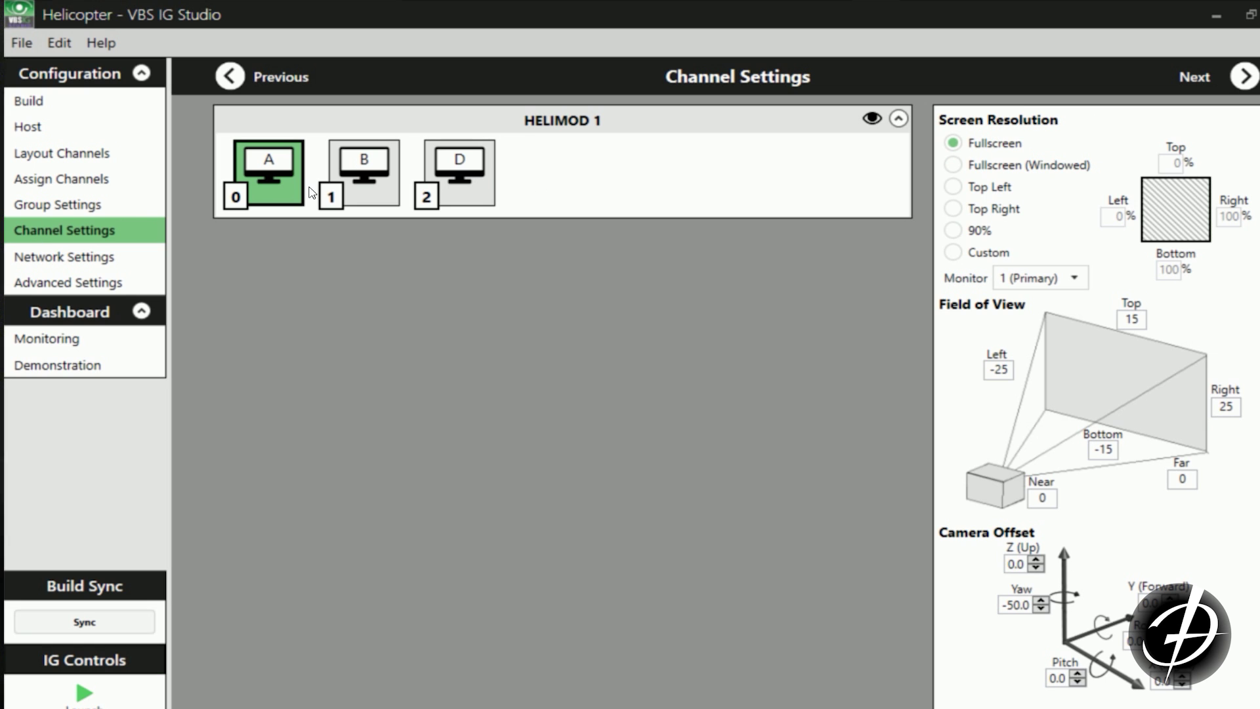
# Review the channel 1 and channel 2 view settings for agents B and D
pyautogui.click(378, 175)
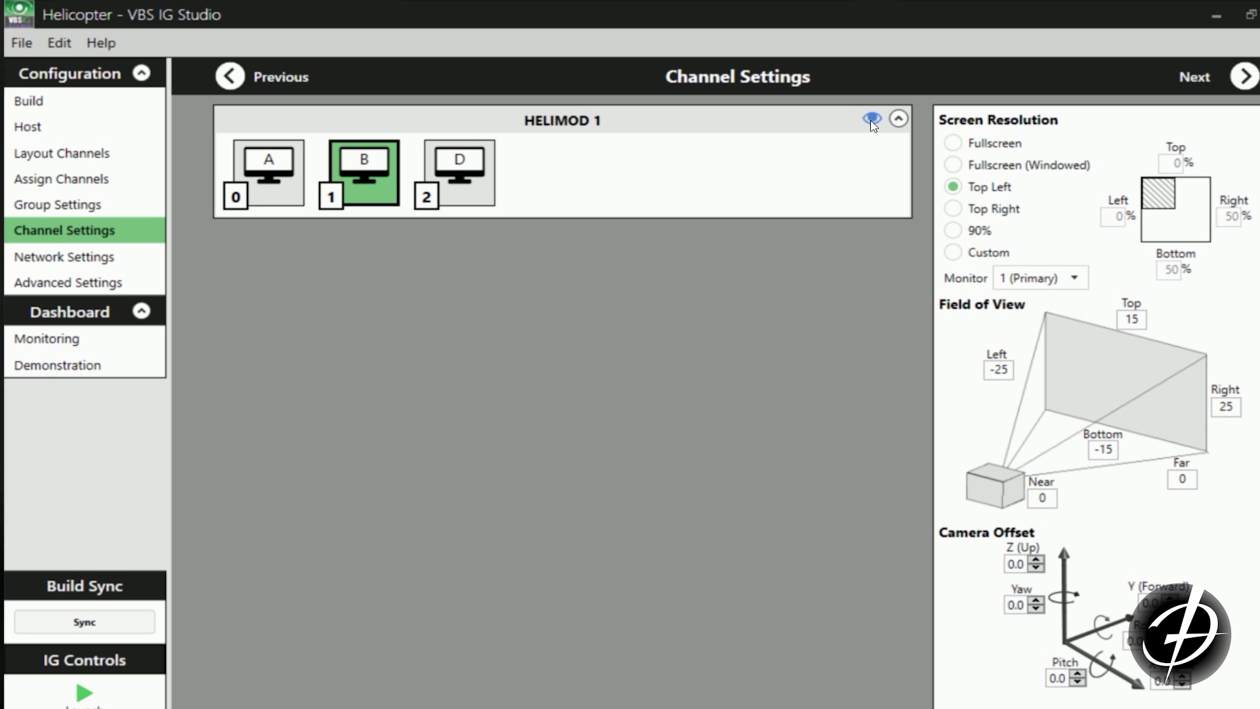
pyautogui.click(437, 167)
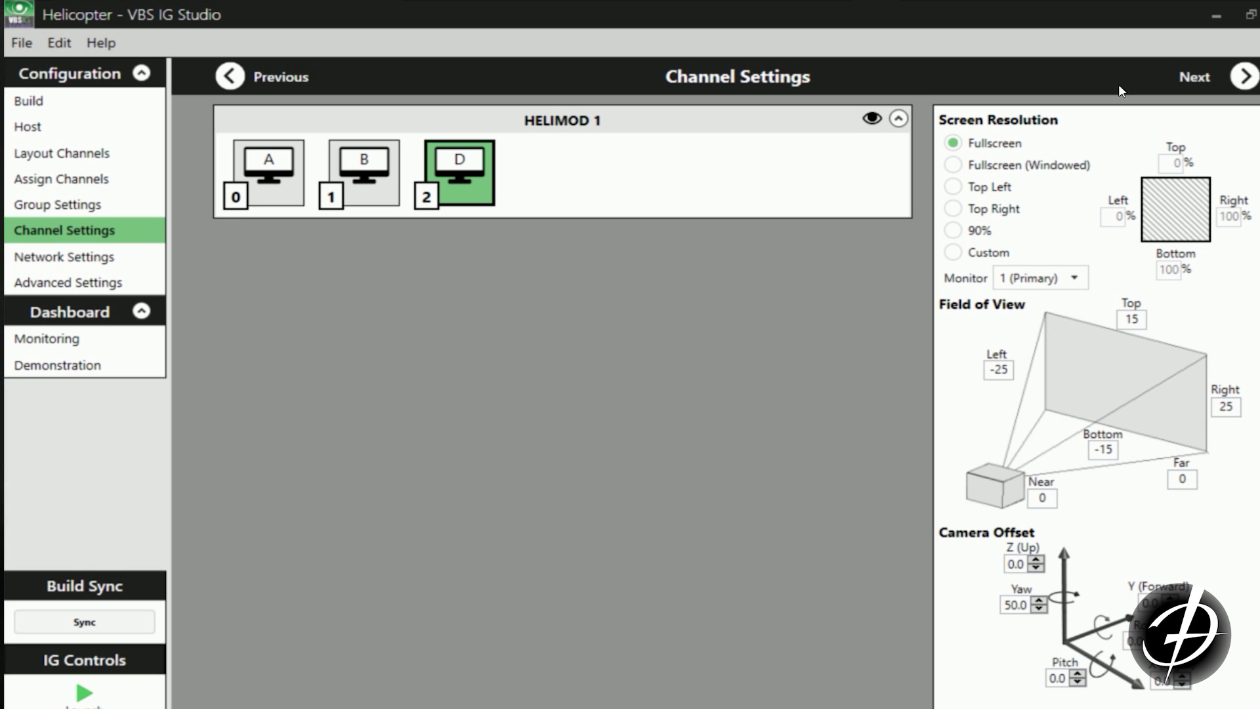
pyautogui.click(1196, 75)
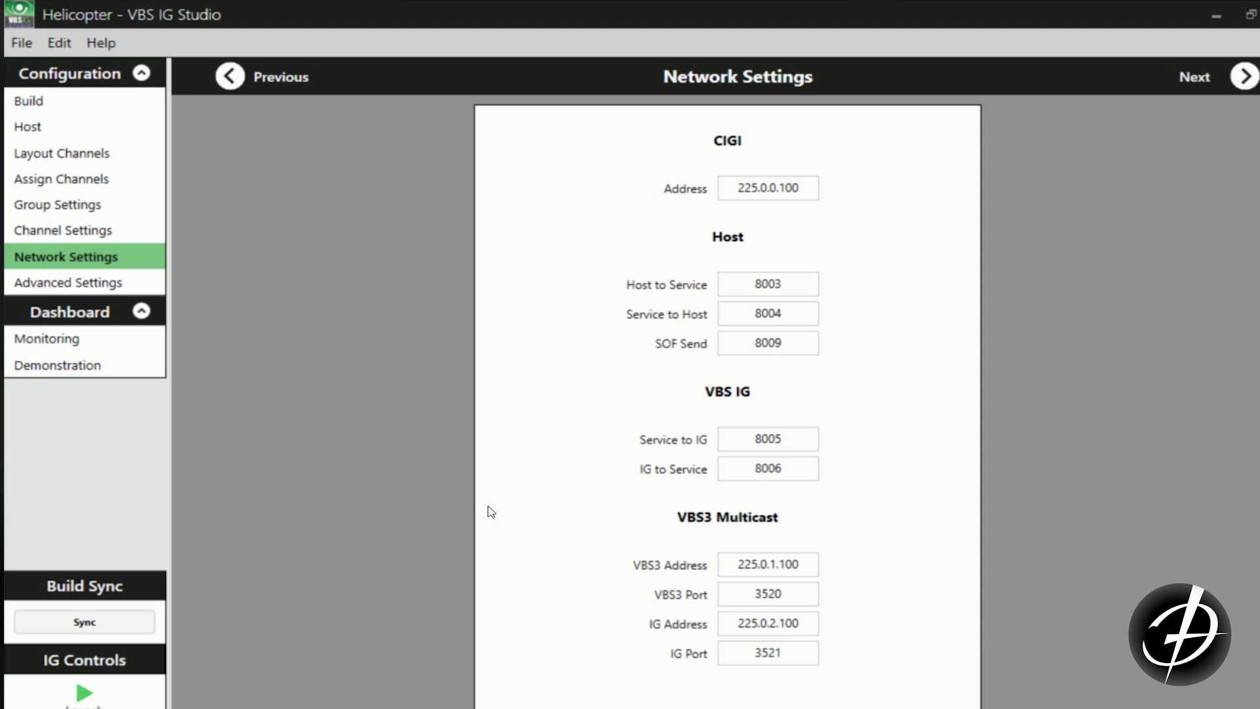
# Check the Network Settings ports and scroll through the optional Advanced Settings
pyautogui.click(770, 287)
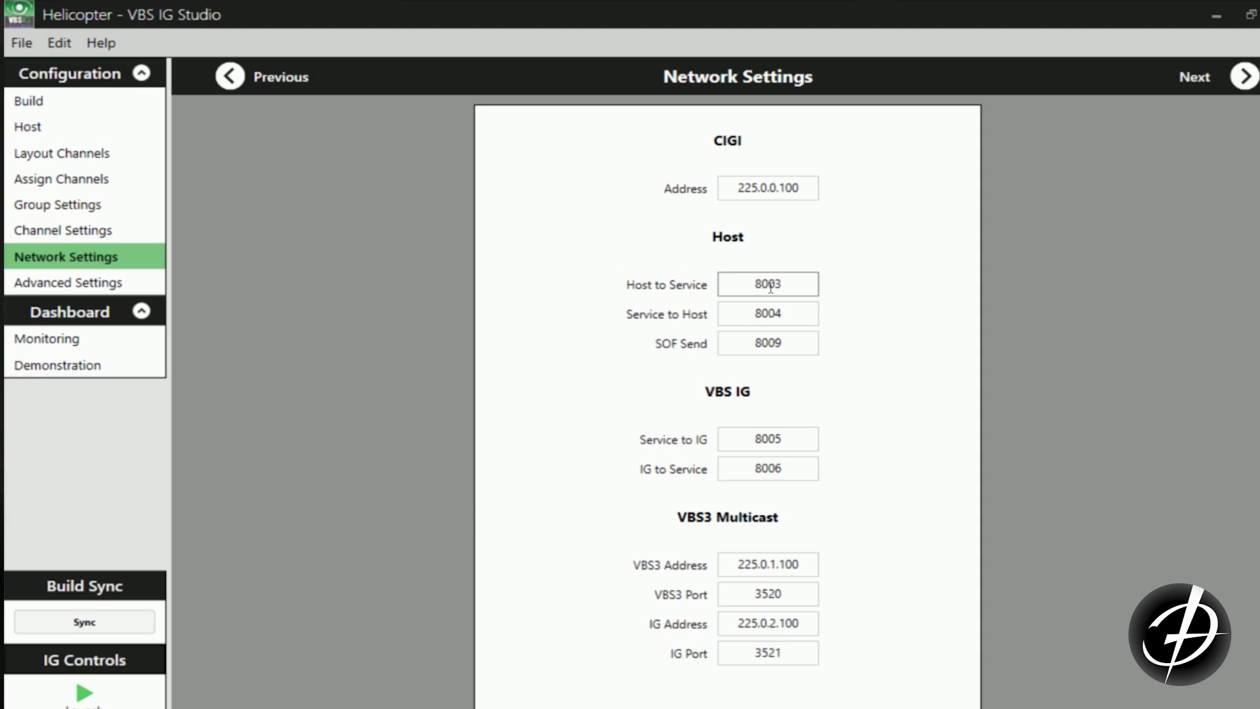
pyautogui.click(1210, 81)
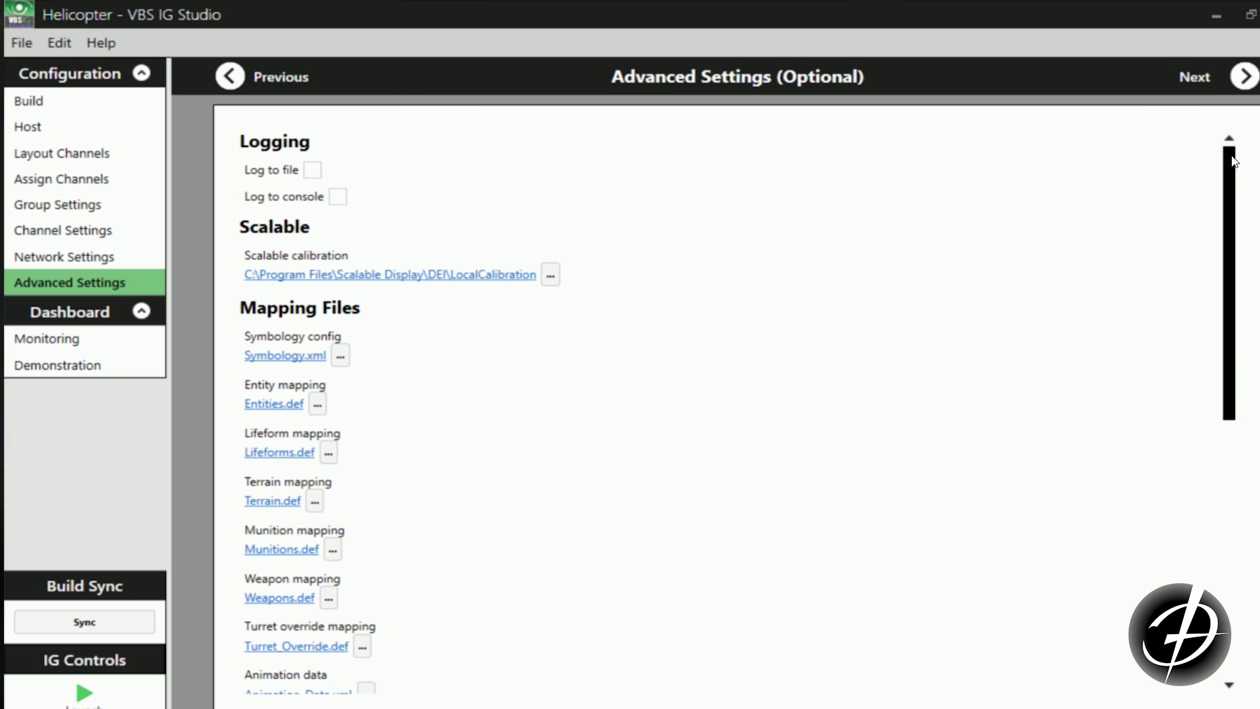
pyautogui.moveTo(1235, 161); pyautogui.dragTo(1255, 484)
pyautogui.scroll(15, 529, 648)
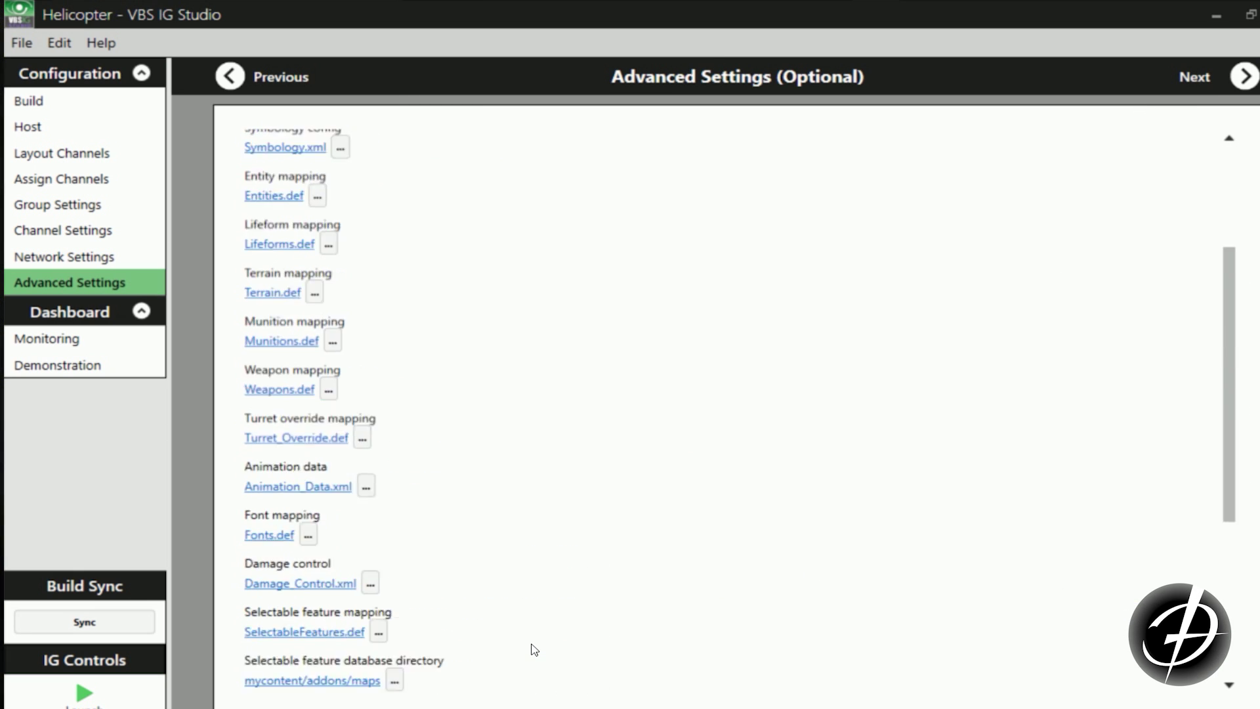
pyautogui.scroll(-13, 473, 617)
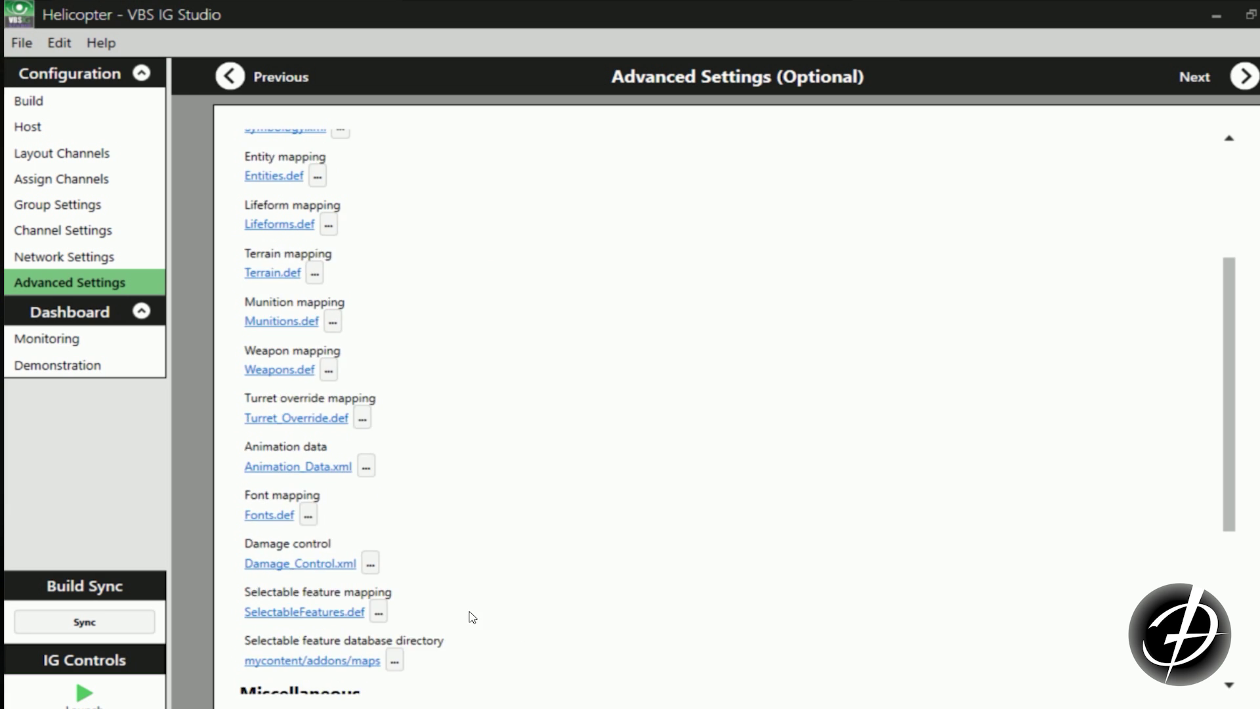
pyautogui.click(1205, 76)
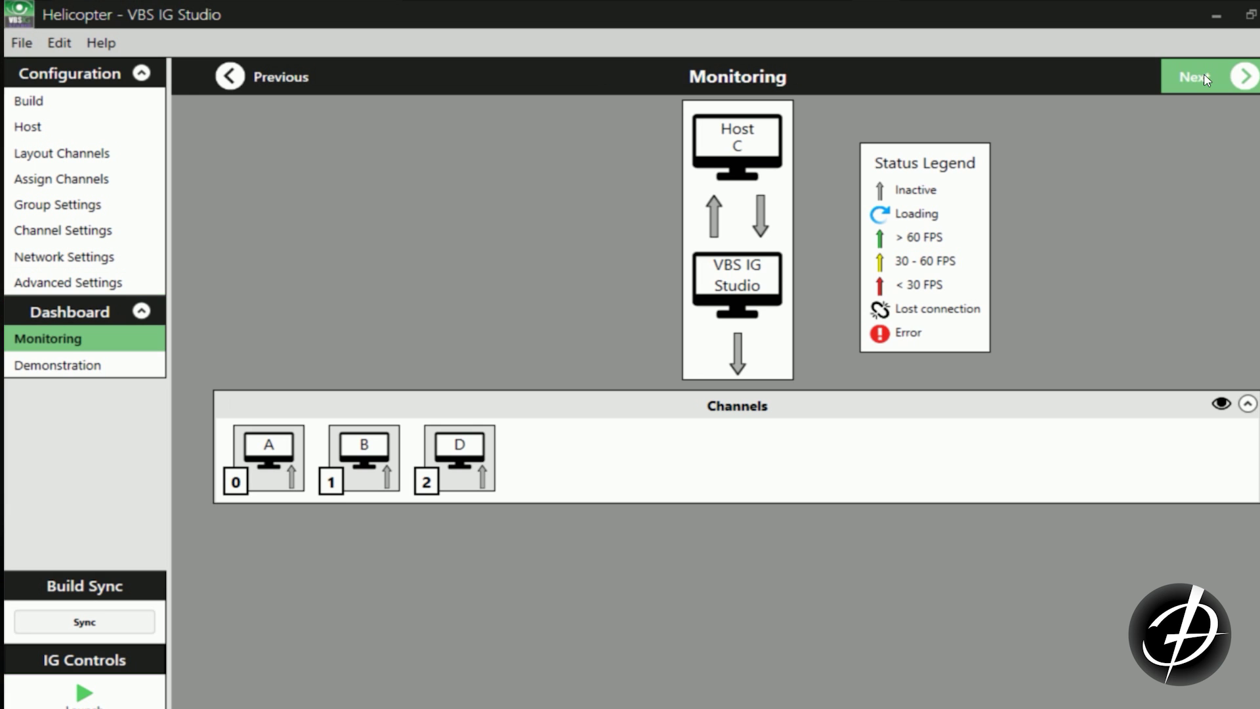
# Sync the build to the agents twice, then launch the IG on all channels
pyautogui.click(95, 628)
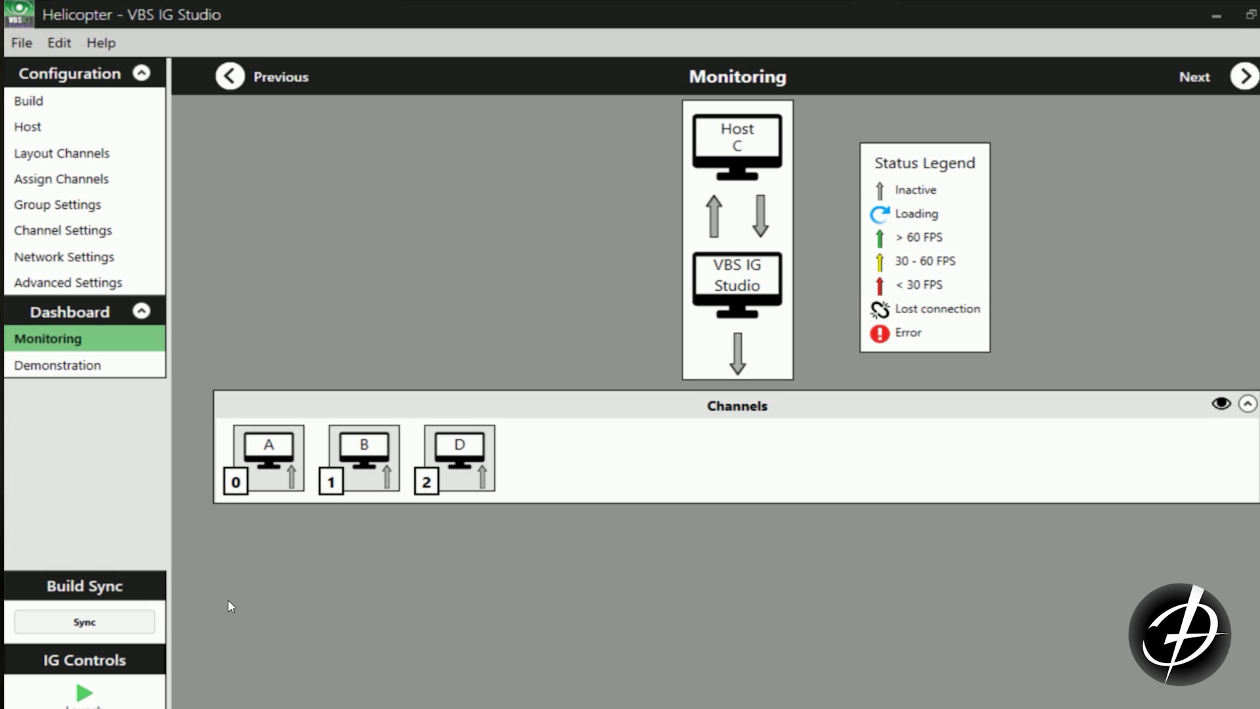
pyautogui.click(88, 627)
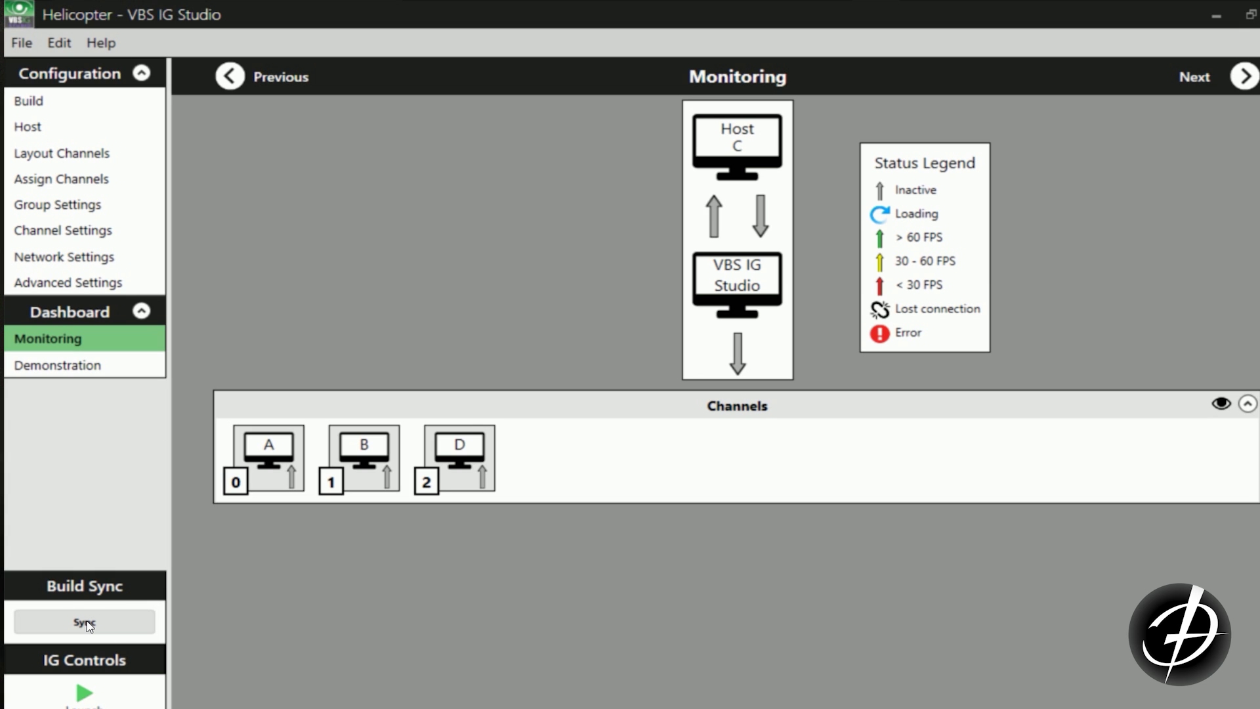
pyautogui.click(83, 693)
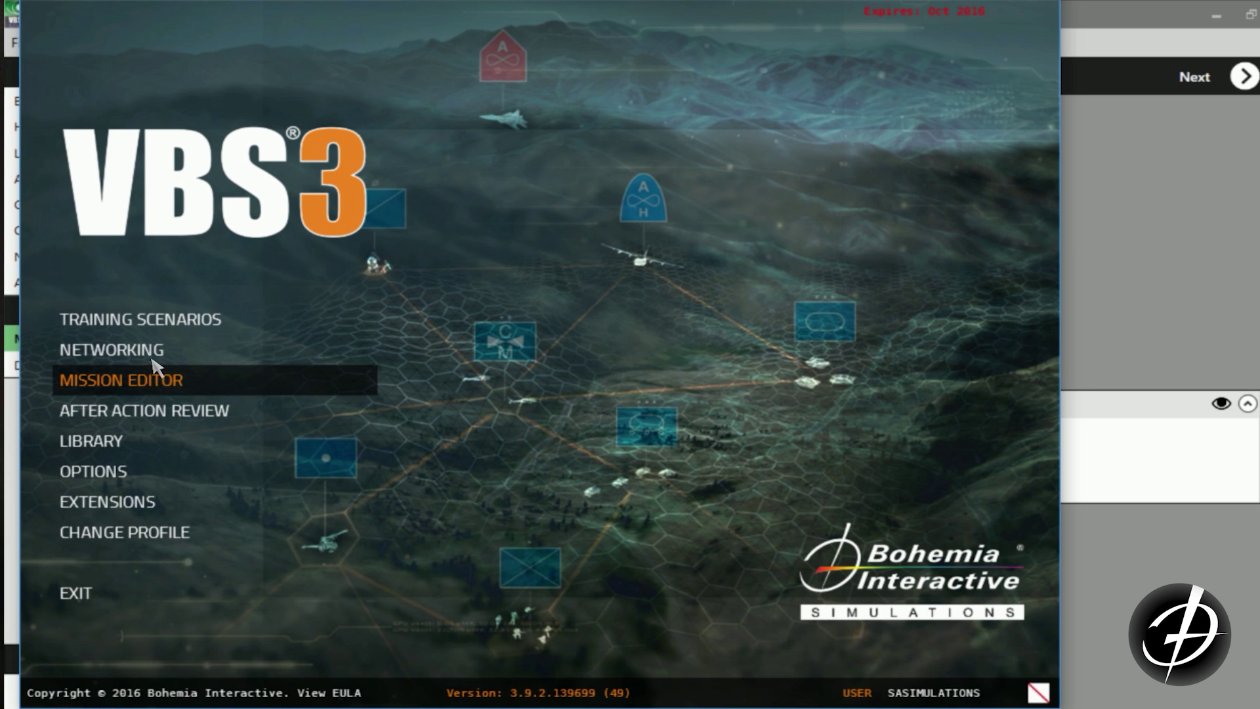
# Host IGSetup.map_takistanmm128km as the AH-6J Hydra Pilot and load the mission
pyautogui.click(145, 353)
pyautogui.doubleClick(150, 163)
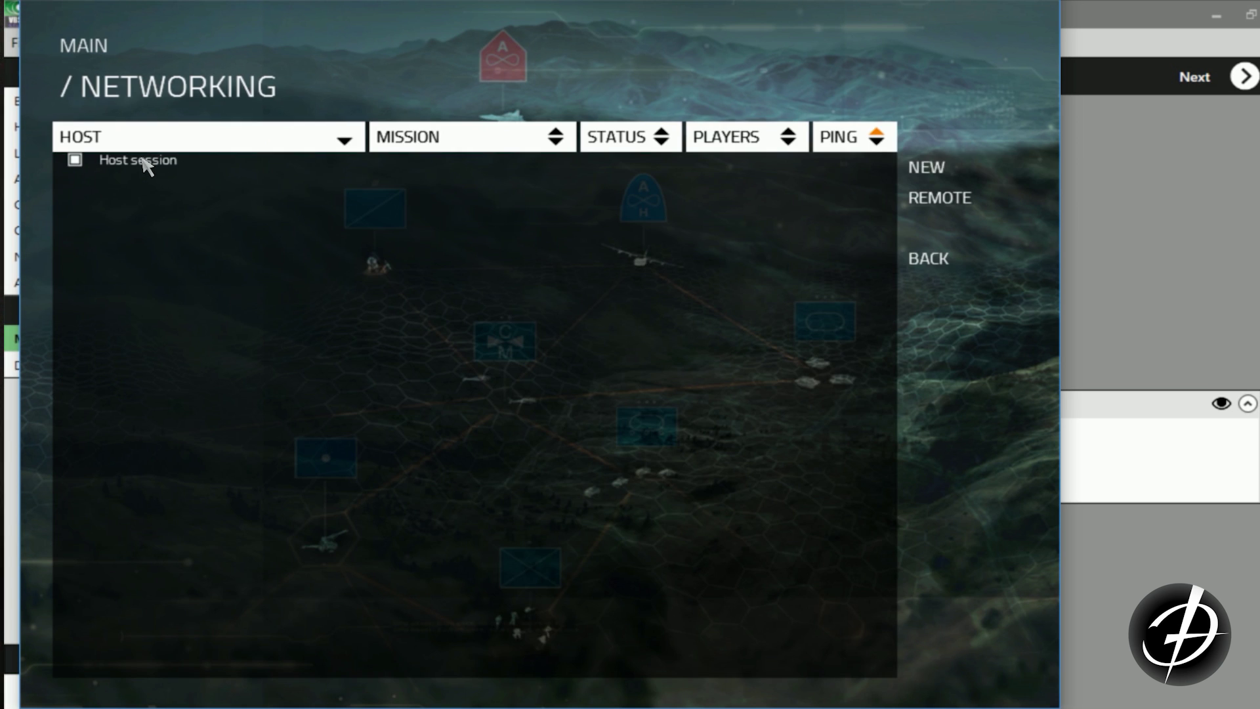
pyautogui.click(396, 197)
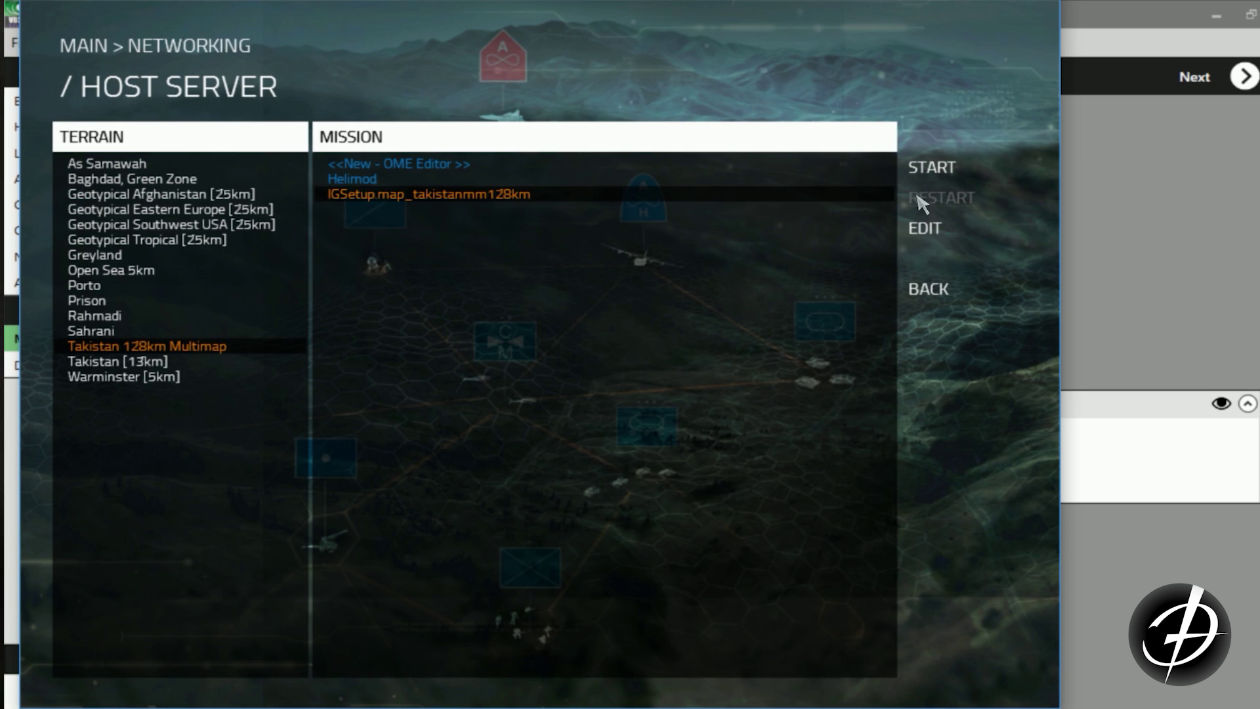
pyautogui.click(946, 169)
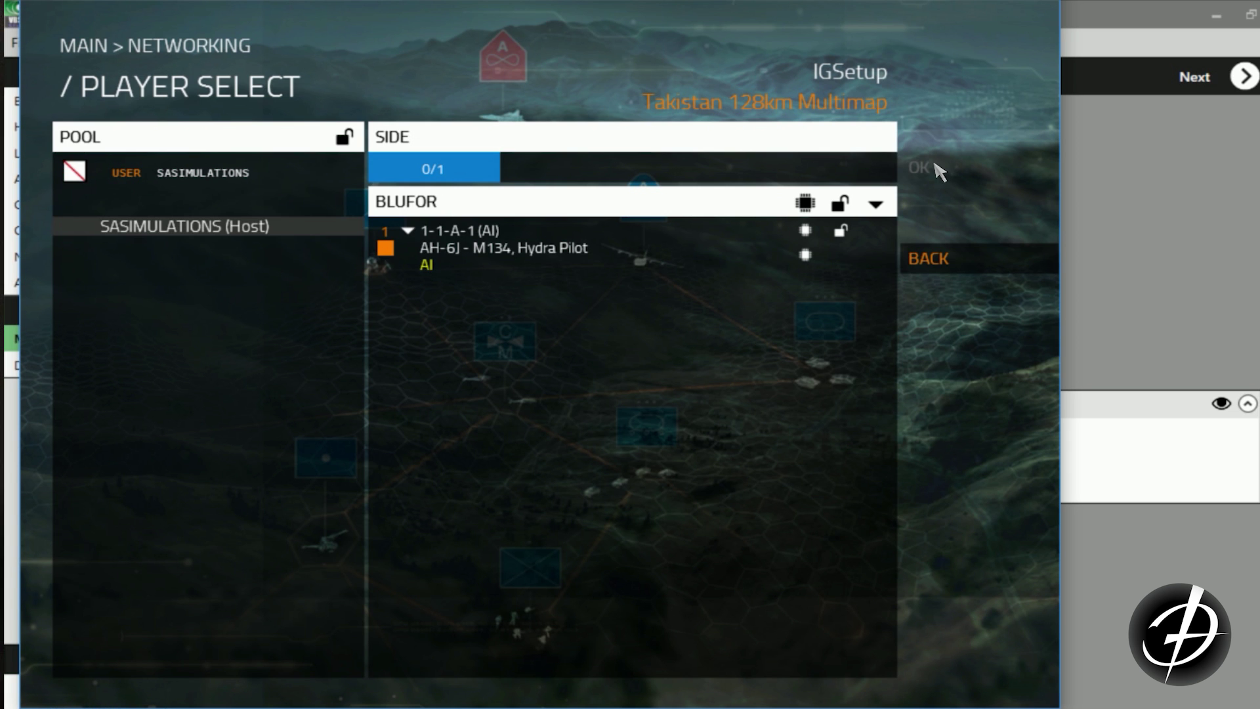
pyautogui.click(584, 256)
pyautogui.click(920, 172)
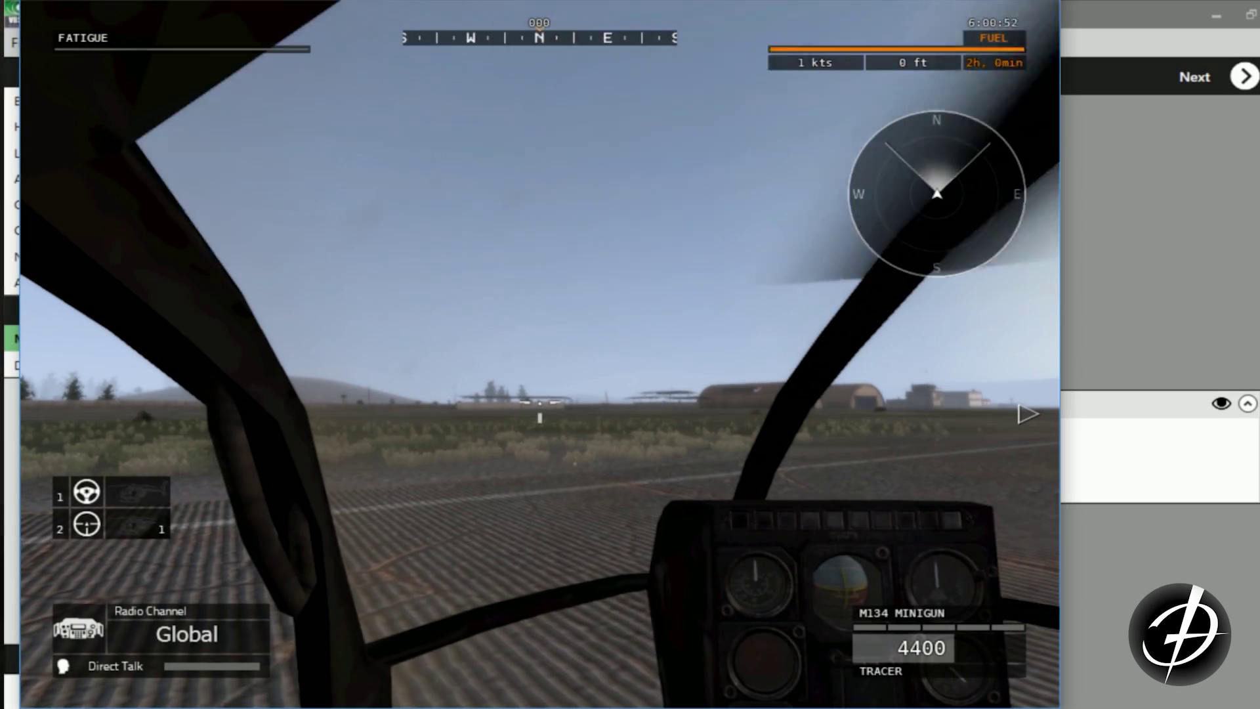
# Raise the collective with Shift so the AH-6J lifts off to about 11 ft
pyautogui.press('shift')
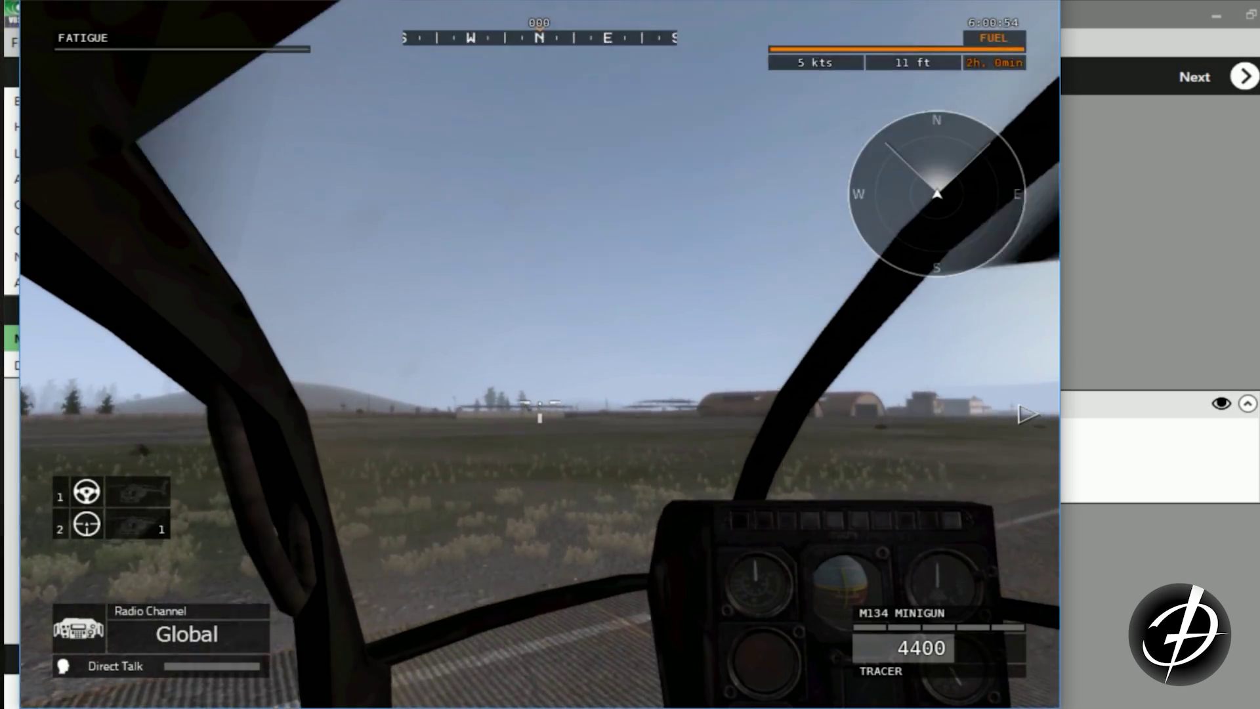